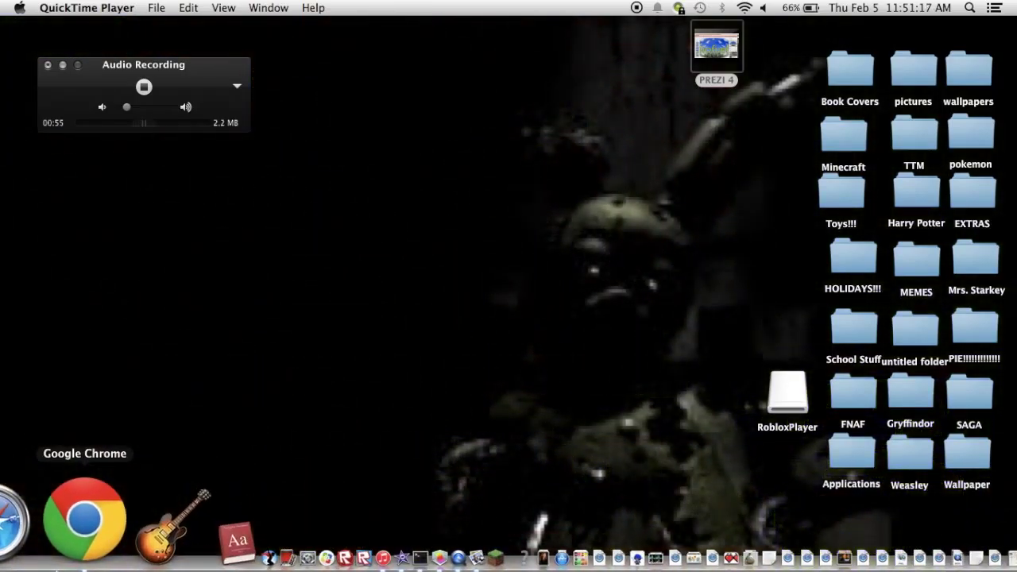
# Bring the Bio Fuel Prezi editor in Chrome to the front while QuickTime keeps recording.
pyautogui.click(85, 516)
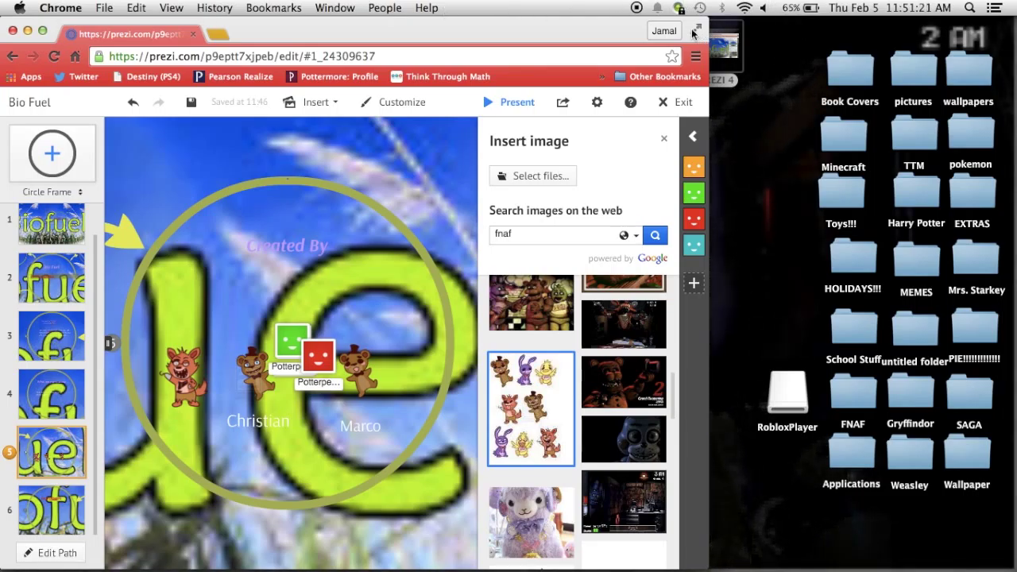
pyautogui.click(719, 166)
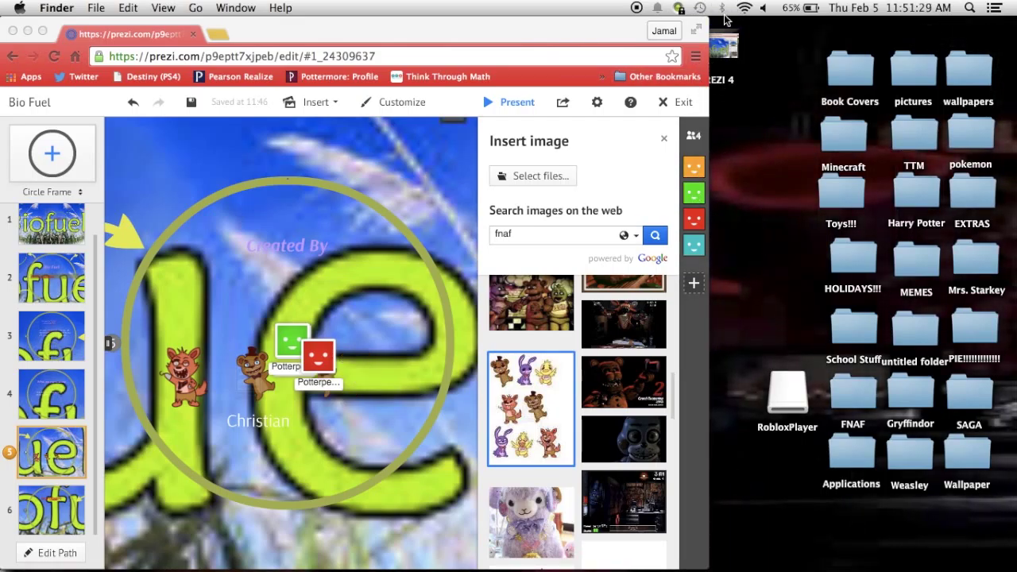
pyautogui.moveTo(731, 45); pyautogui.dragTo(764, 132)
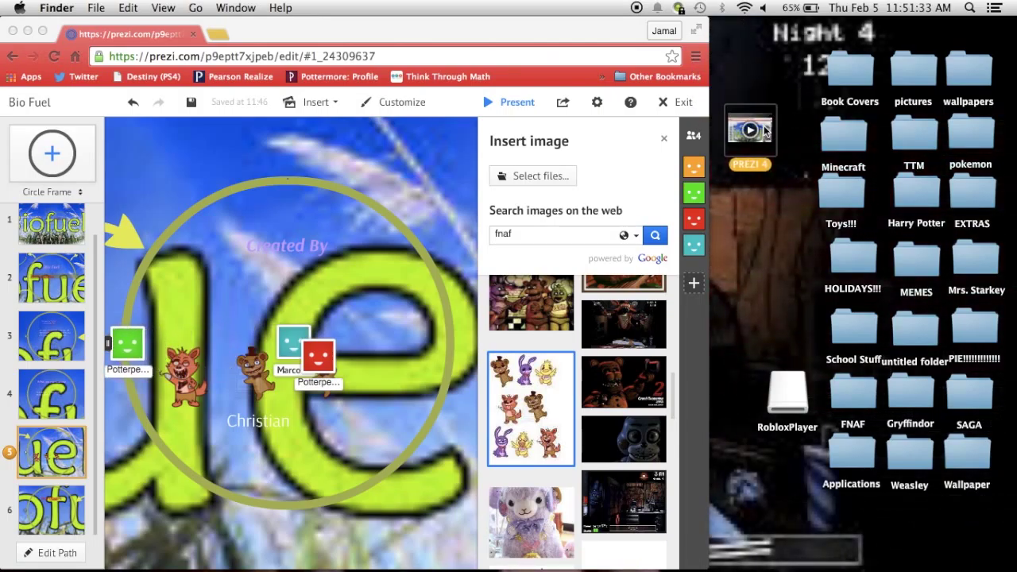
pyautogui.moveTo(766, 129)
pyautogui.mouseDown()
pyautogui.moveTo(766, 347)
pyautogui.moveTo(922, 337)
pyautogui.mouseUp()
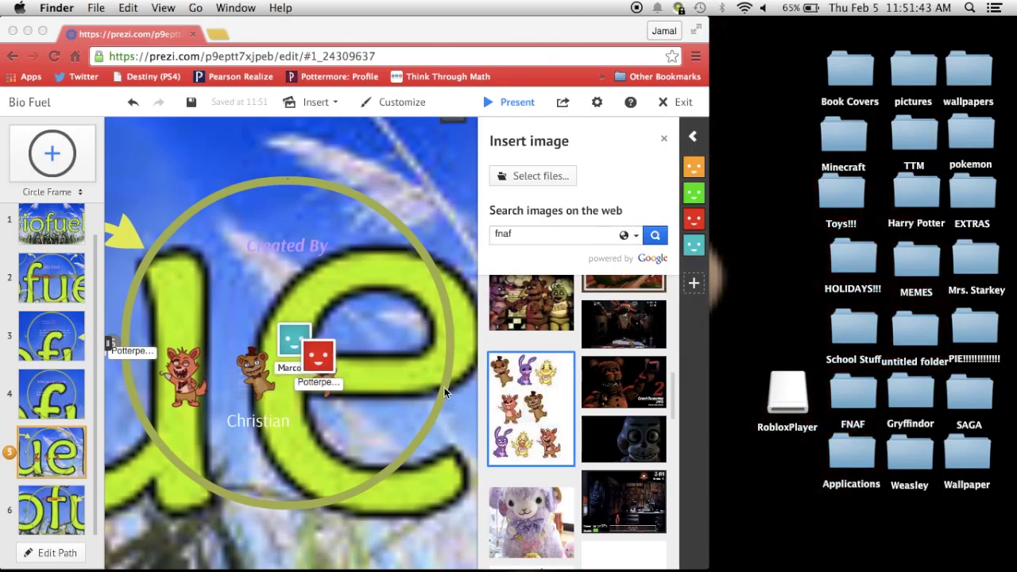
pyautogui.click(677, 387)
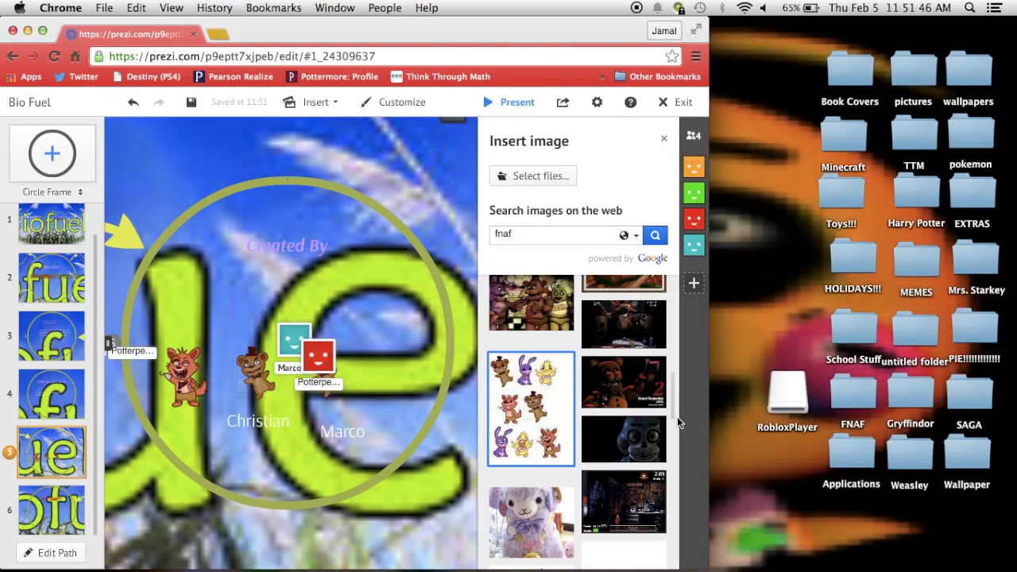
pyautogui.moveTo(675, 412); pyautogui.dragTo(677, 563)
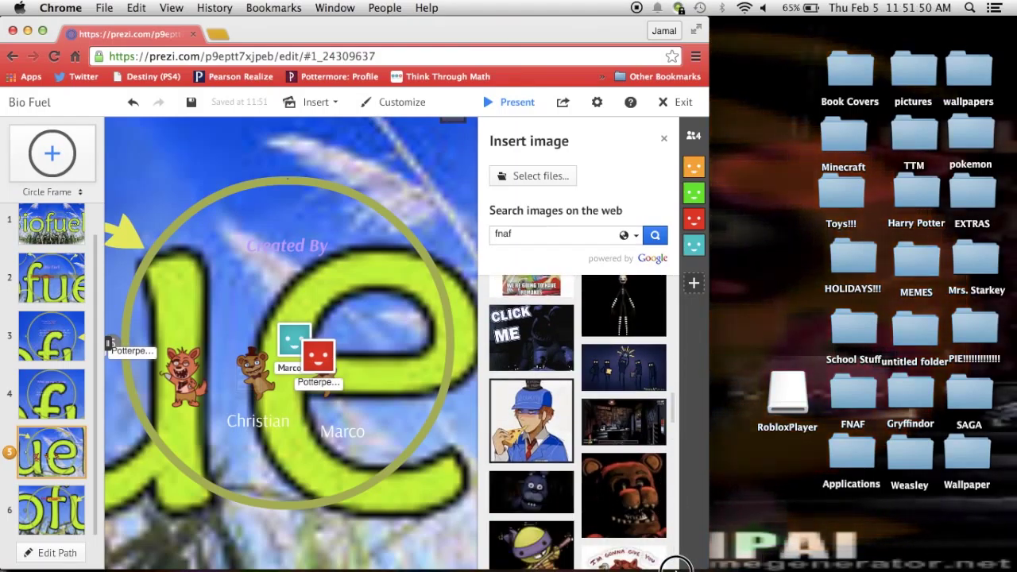
pyautogui.moveTo(671, 547); pyautogui.dragTo(678, 564)
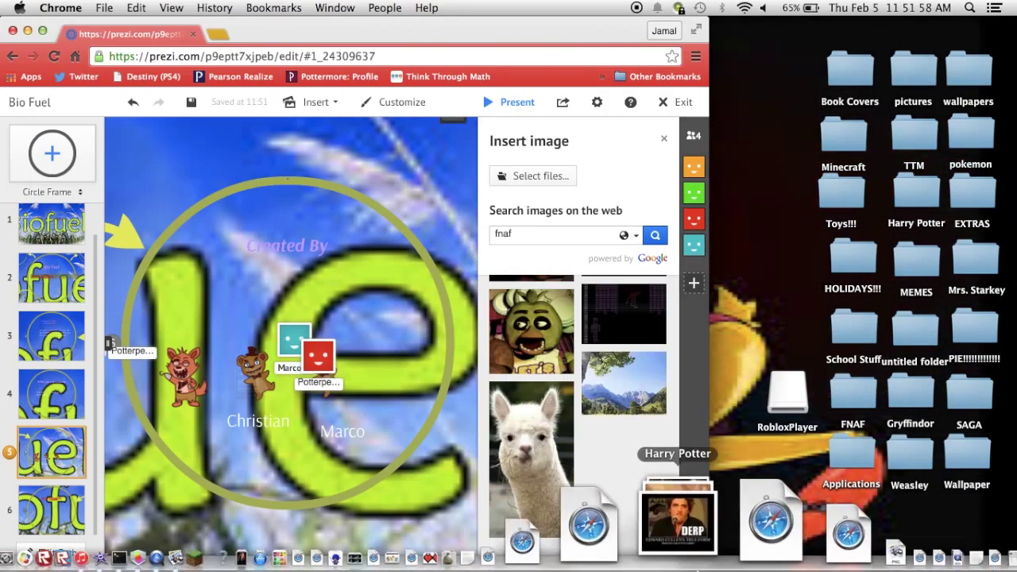
pyautogui.click(104, 8)
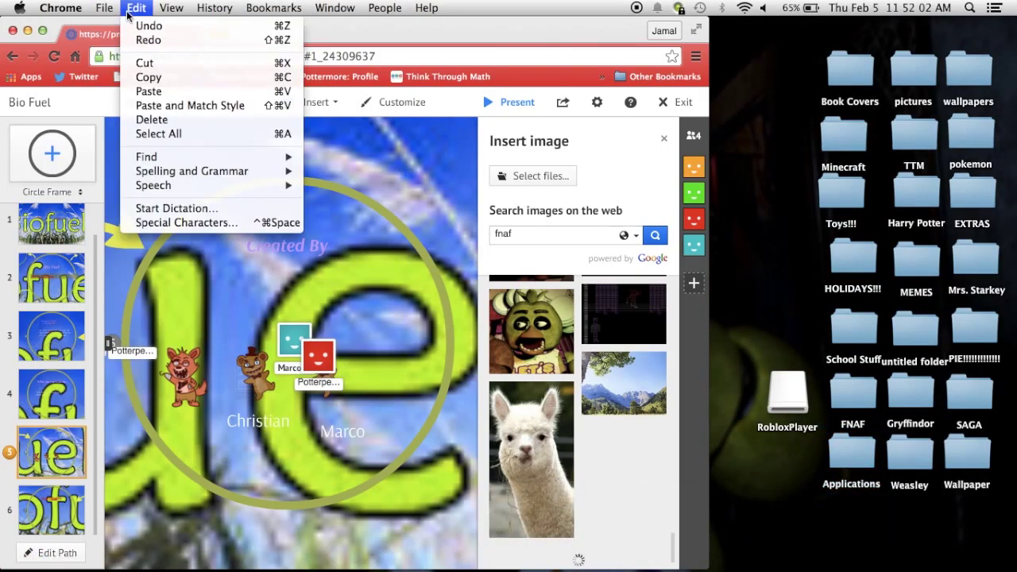
pyautogui.click(794, 159)
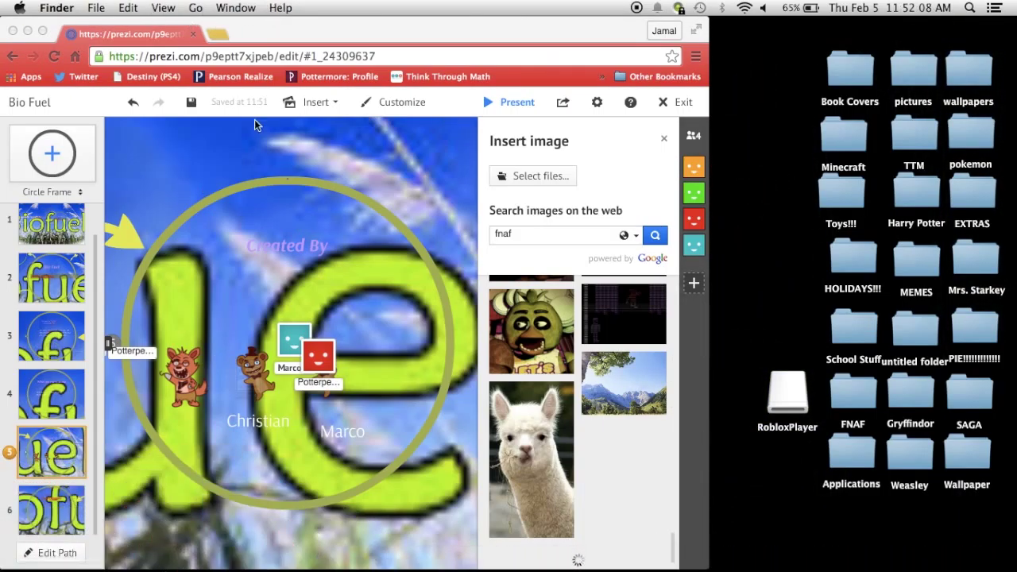
pyautogui.moveTo(302, 39)
pyautogui.mouseDown()
pyautogui.moveTo(530, 40)
pyautogui.moveTo(589, 6)
pyautogui.moveTo(380, 3)
pyautogui.mouseUp()
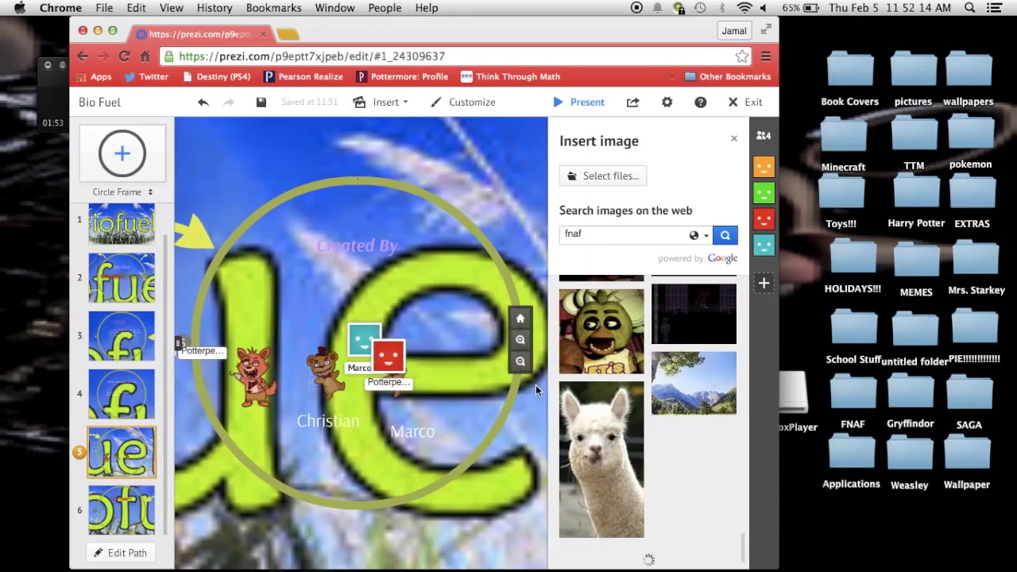
# Maximize the Prezi editor and search web images for 'pewdiepie', correcting the mistyped term.
pyautogui.click(769, 30)
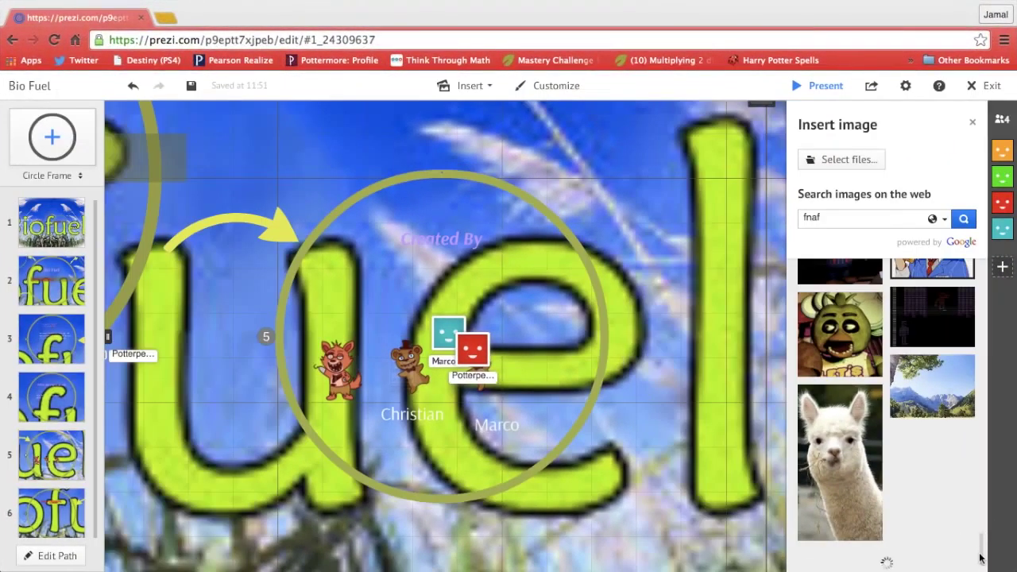
pyautogui.scroll(-5, 982, 558)
pyautogui.scroll(5, 981, 558)
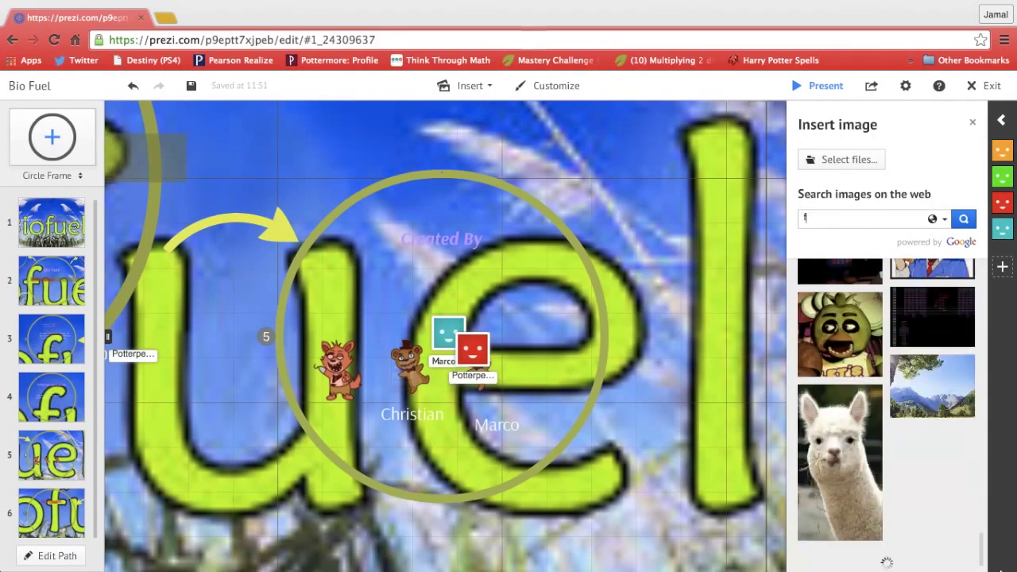
pyautogui.write('PEWDI')
pyautogui.write('EPIE')
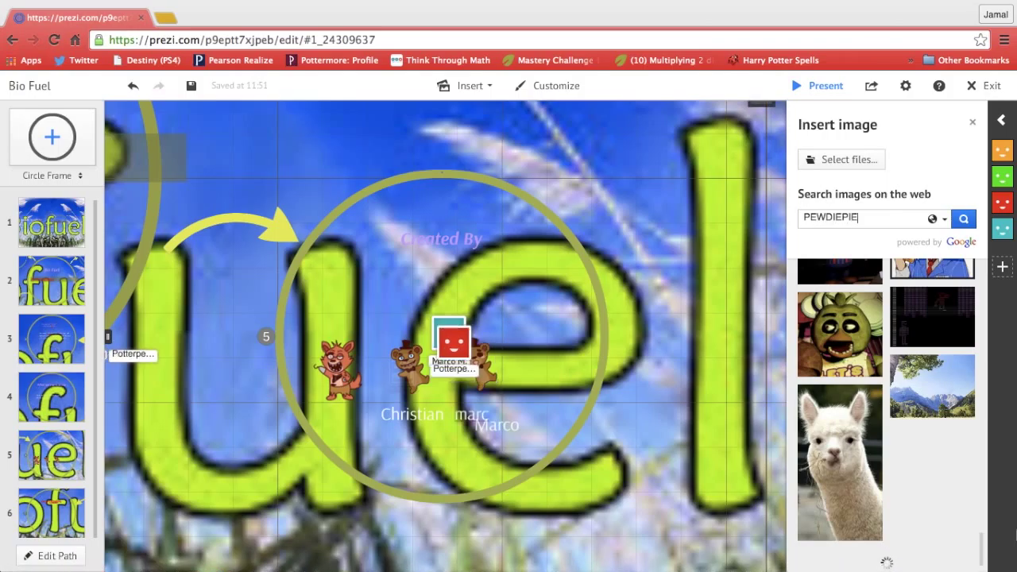
pyautogui.press('Return')
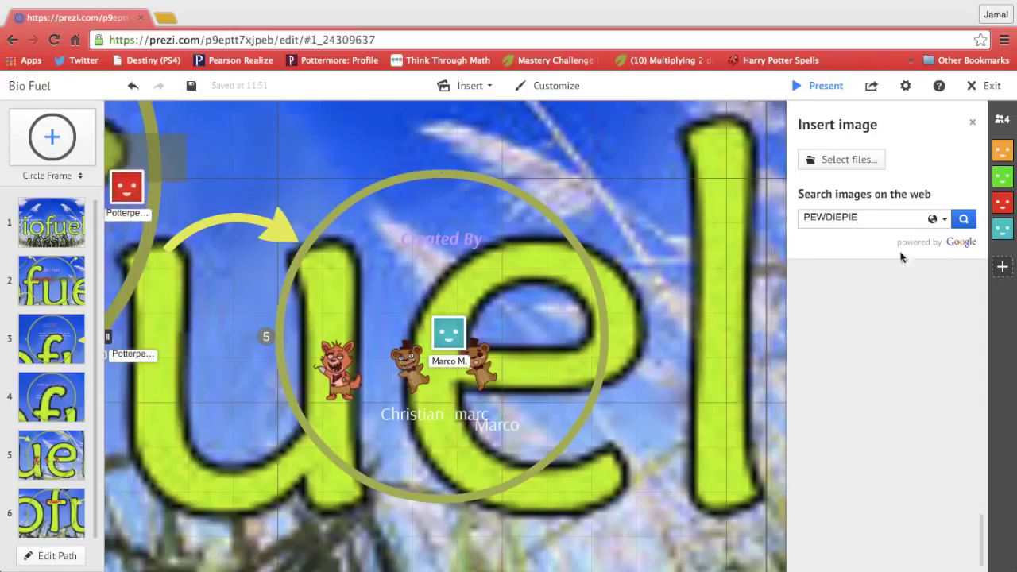
pyautogui.click(965, 218)
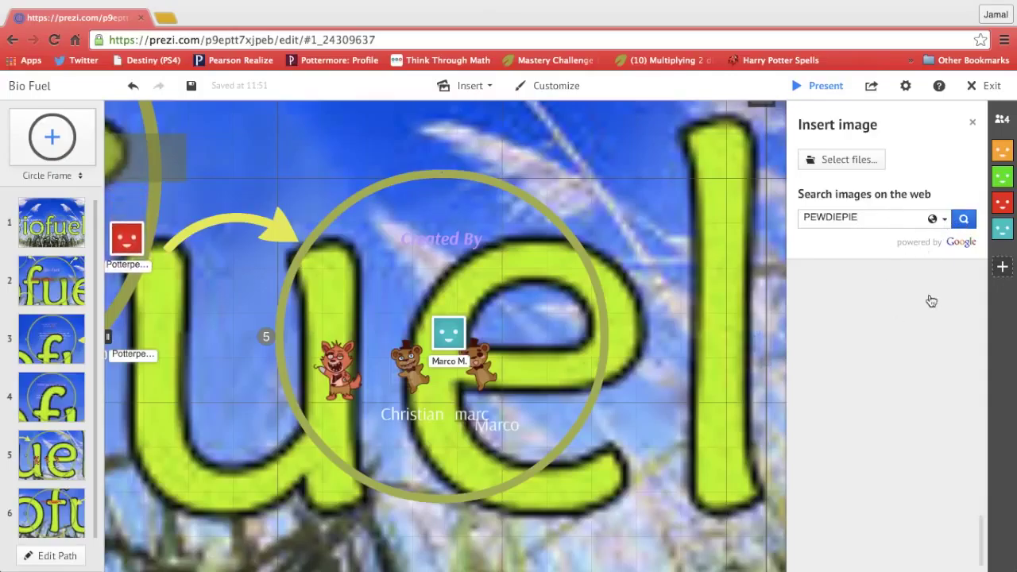
pyautogui.hotkey('ctrl', 'a')
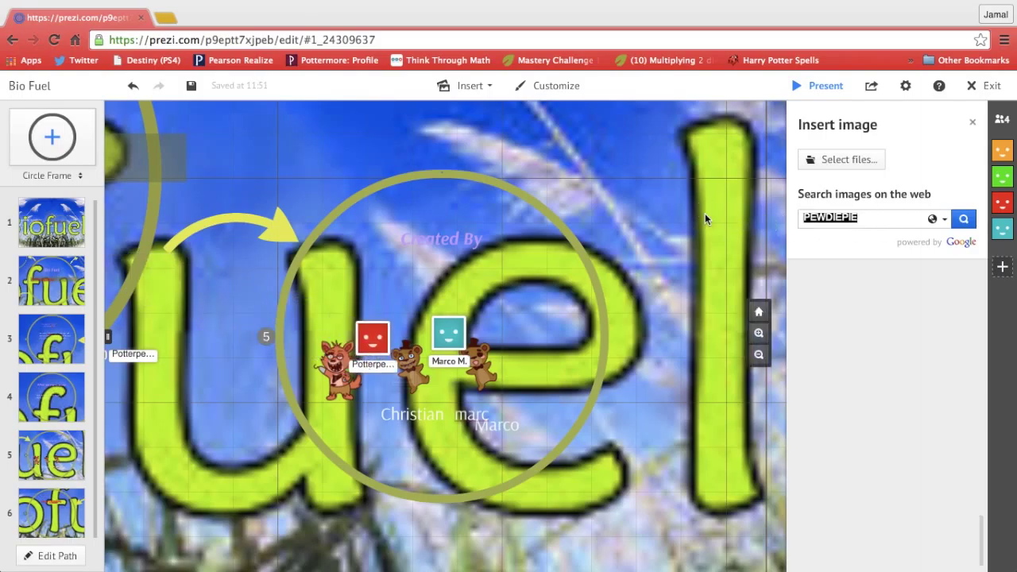
pyautogui.press('BackSpace')
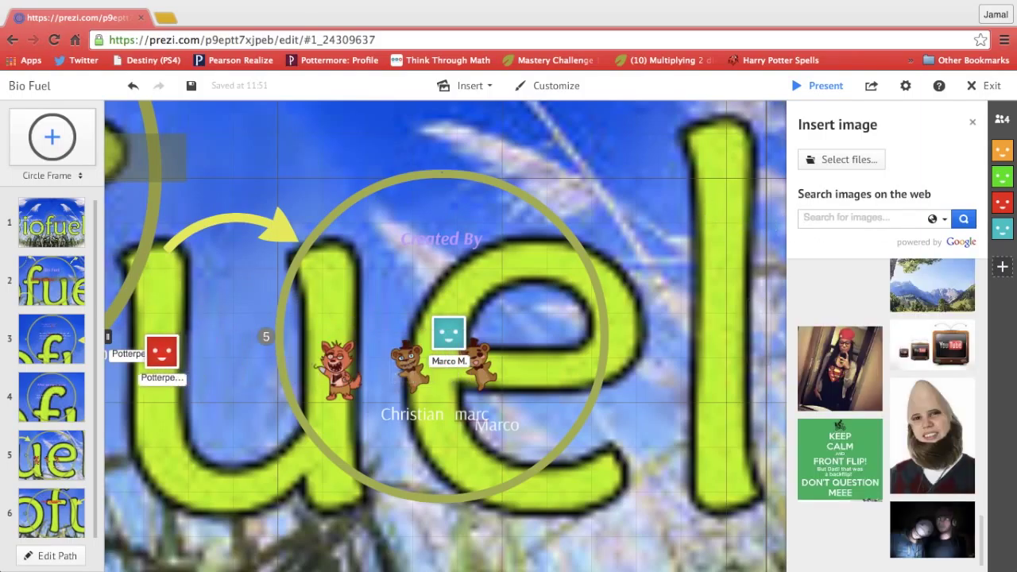
pyautogui.write('pw')
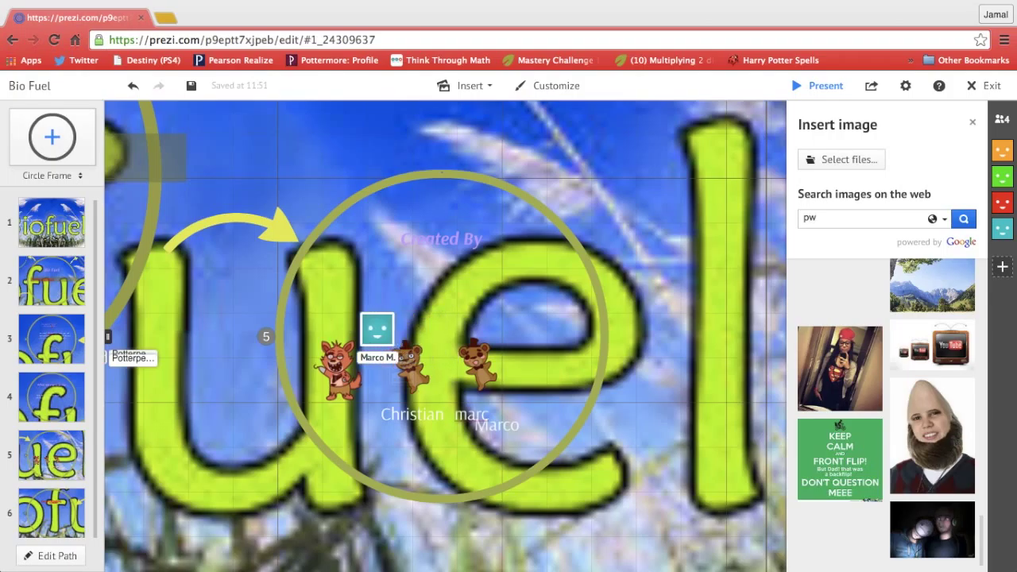
pyautogui.press('BackSpace')
pyautogui.write('ewdiepie')
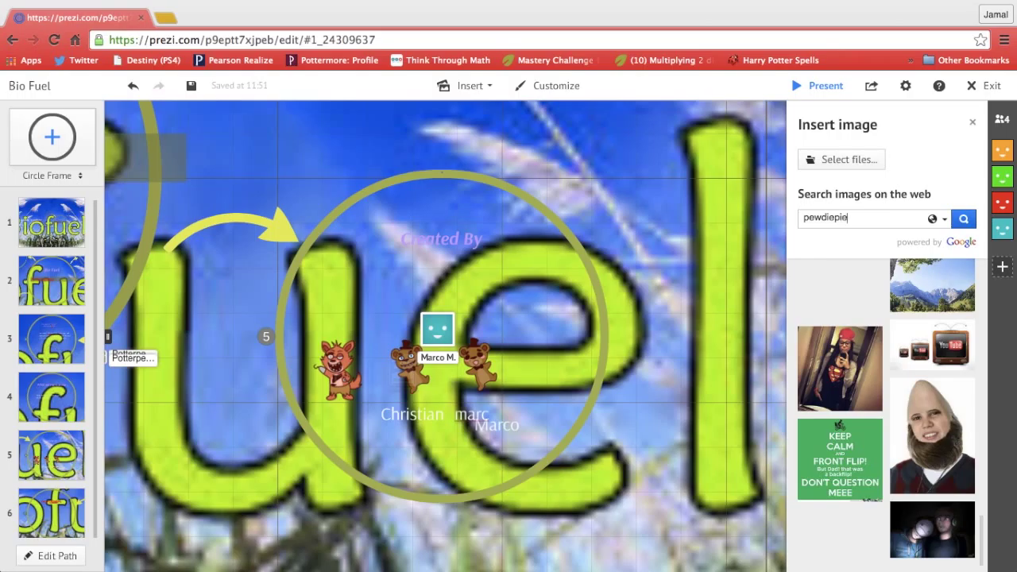
pyautogui.press('Return')
pyautogui.moveTo(982, 537)
pyautogui.mouseDown()
pyautogui.moveTo(971, 302)
pyautogui.moveTo(966, 324)
pyautogui.moveTo(1012, 410)
pyautogui.moveTo(1013, 449)
pyautogui.moveTo(983, 92)
pyautogui.mouseUp()
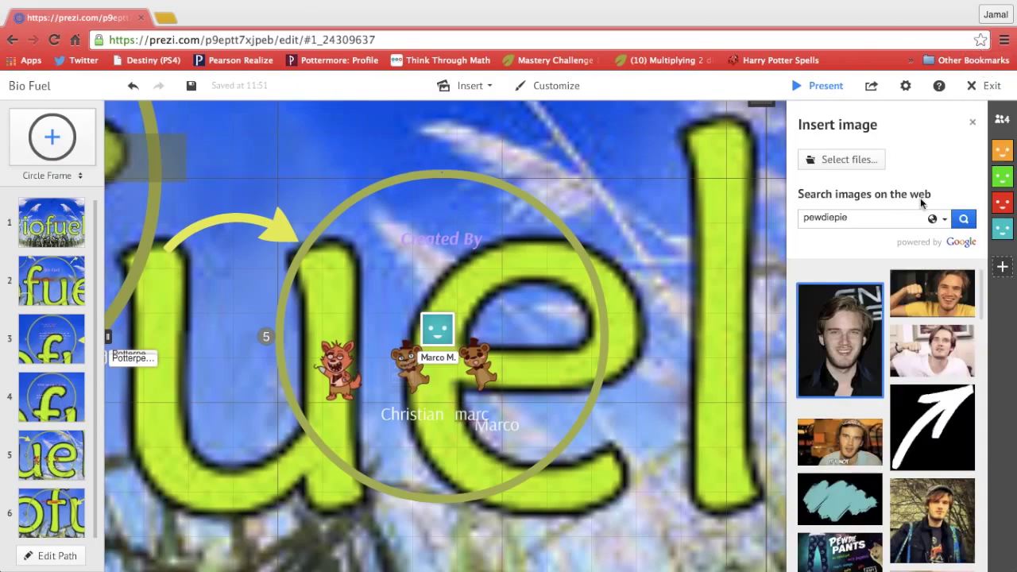
pyautogui.tripleClick(879, 219)
pyautogui.moveTo(710, 197)
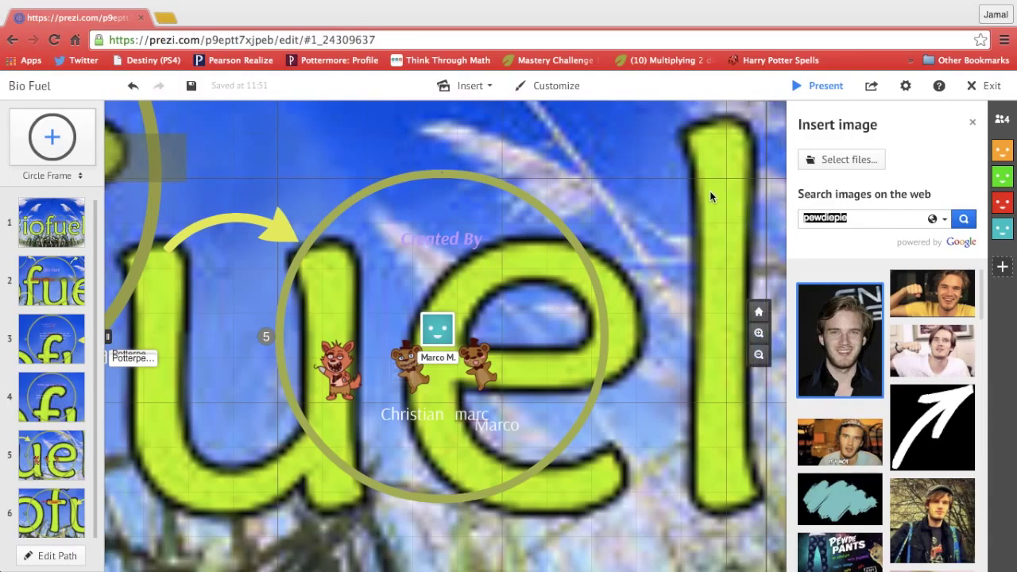
# Clear the image search field and start the presentation from the marc name text's menu.
pyautogui.press('BackSpace')
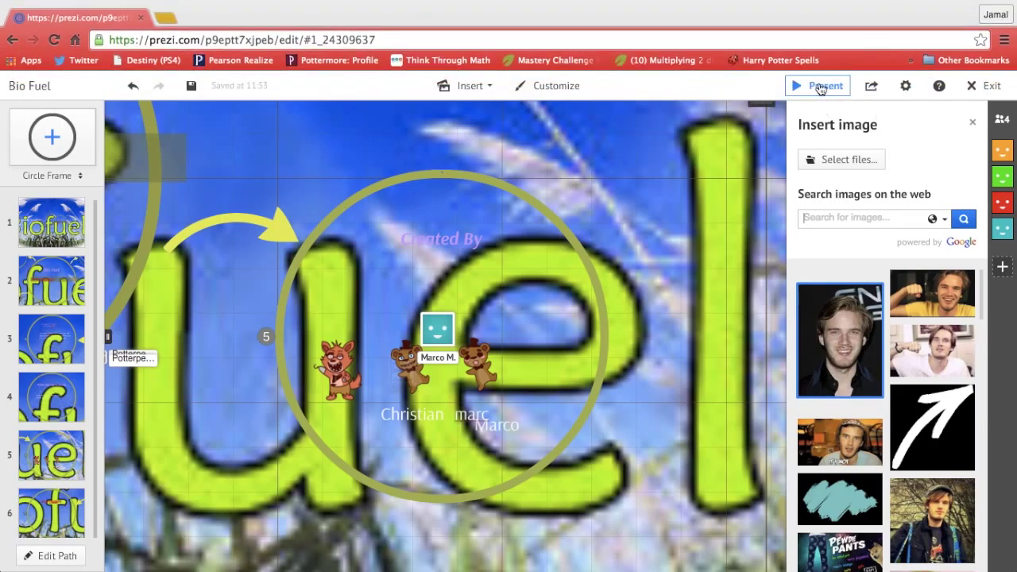
pyautogui.rightClick(481, 417)
pyautogui.click(481, 417)
pyautogui.rightClick(490, 418)
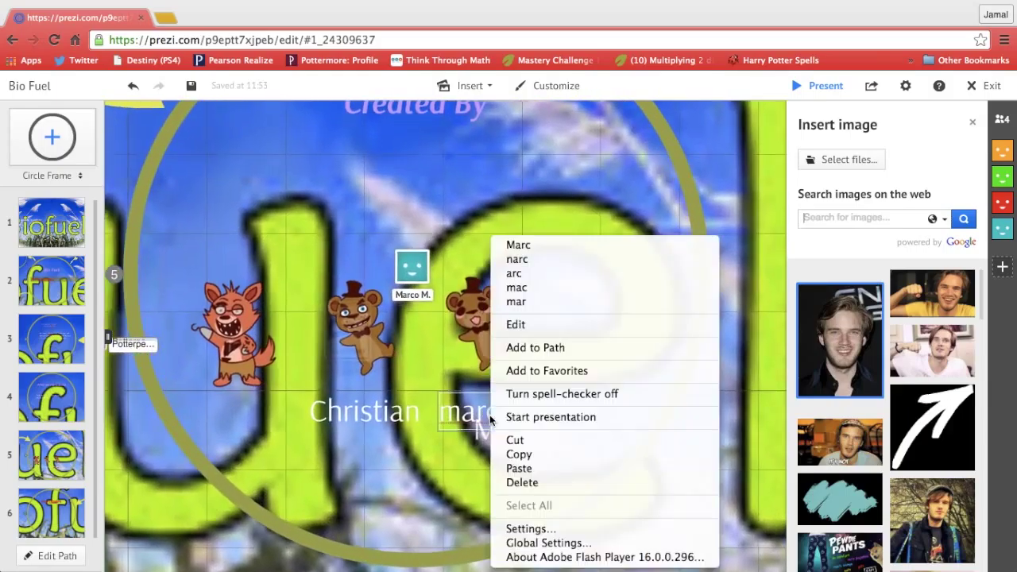
pyautogui.click(551, 417)
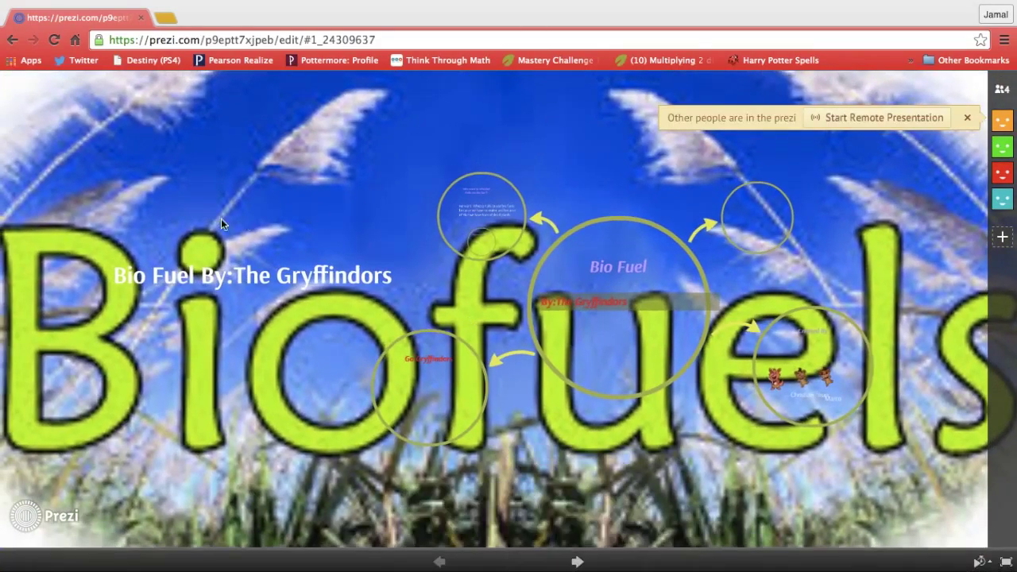
# Advance to the 'Bio Fuel By: The Gryffindors' title frame and close the stray Google tab.
pyautogui.moveTo(883, 117)
pyautogui.click(556, 560)
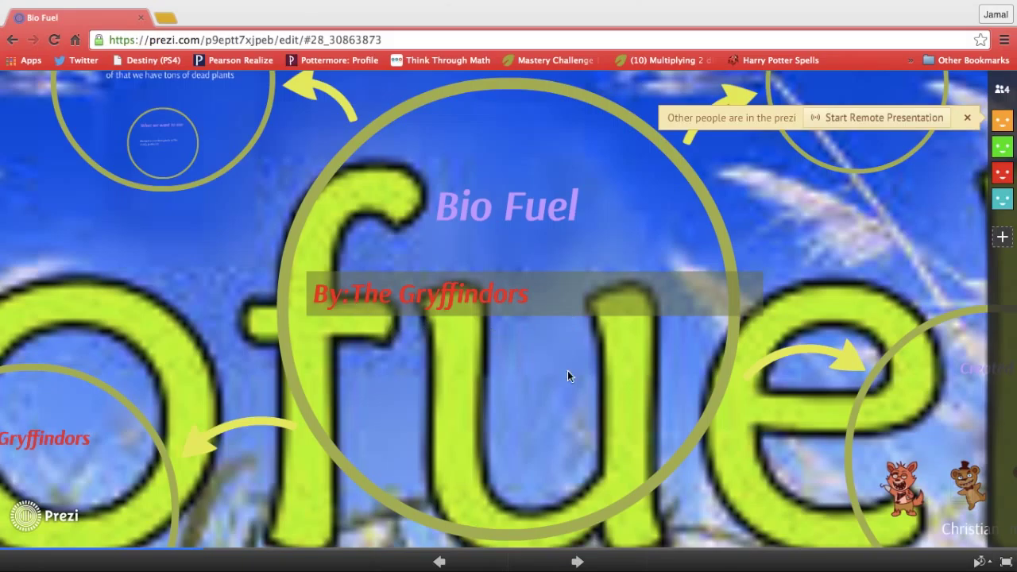
pyautogui.hotkey('ctrl', 'Tab')
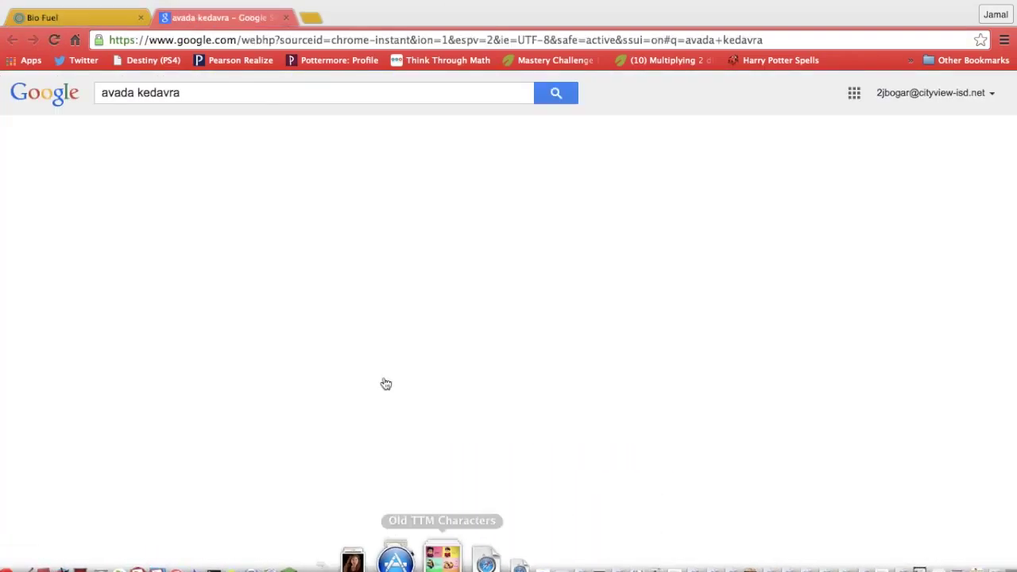
pyautogui.click(286, 18)
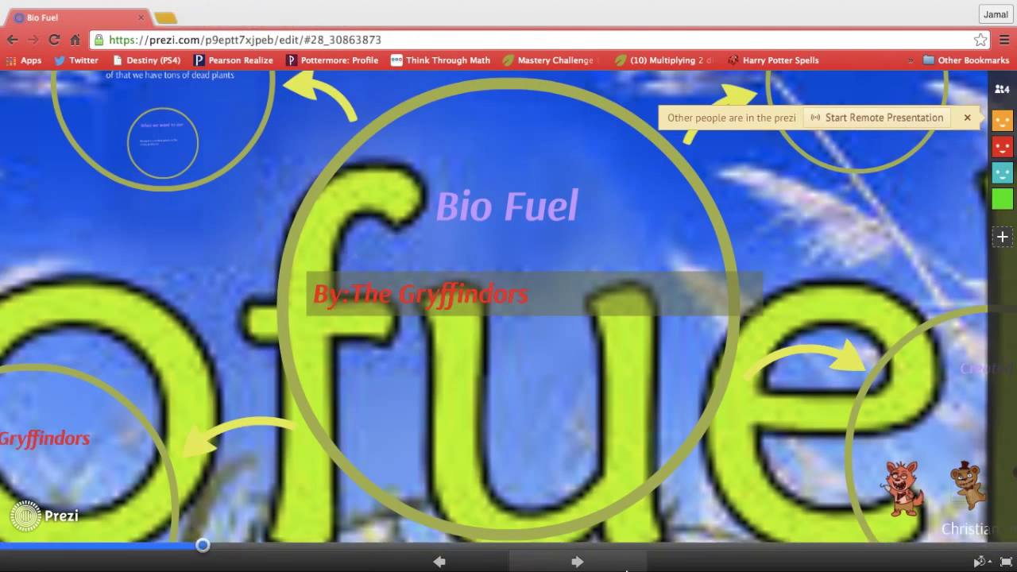
# Step through the Whicital Falls, What we want to use and Created By frames to Go Gryffindors.
pyautogui.click(589, 561)
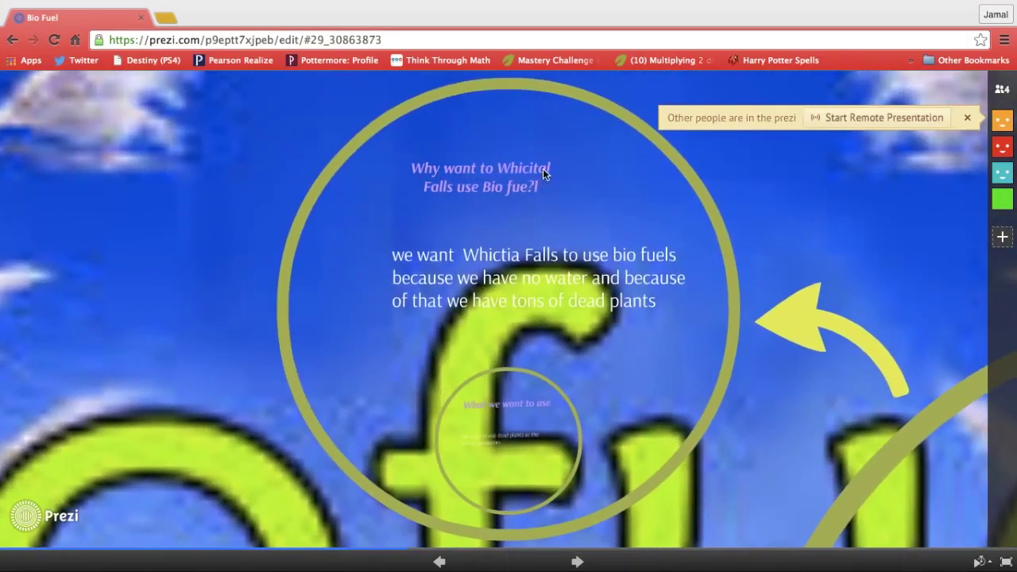
pyautogui.click(543, 168)
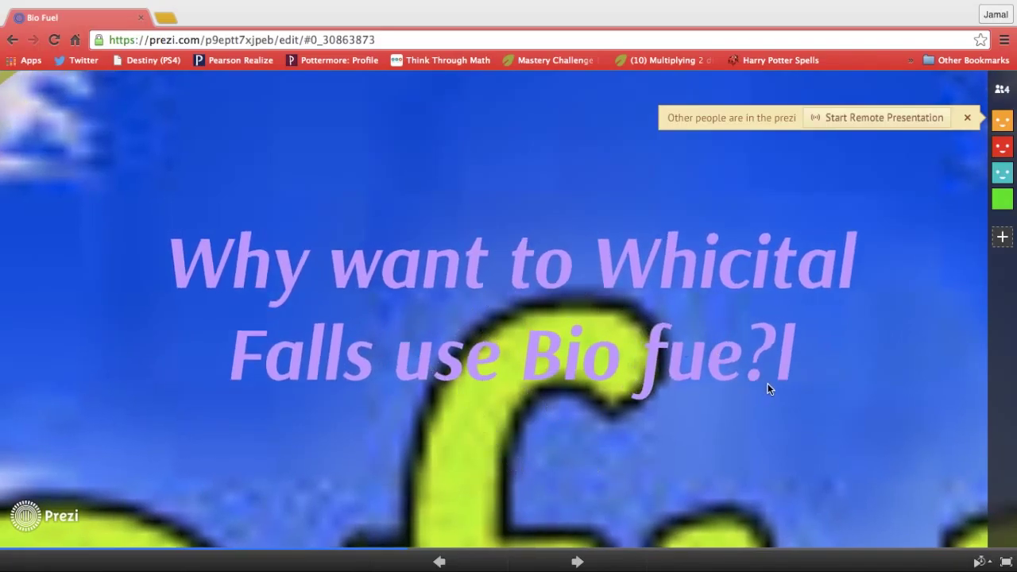
pyautogui.click(588, 563)
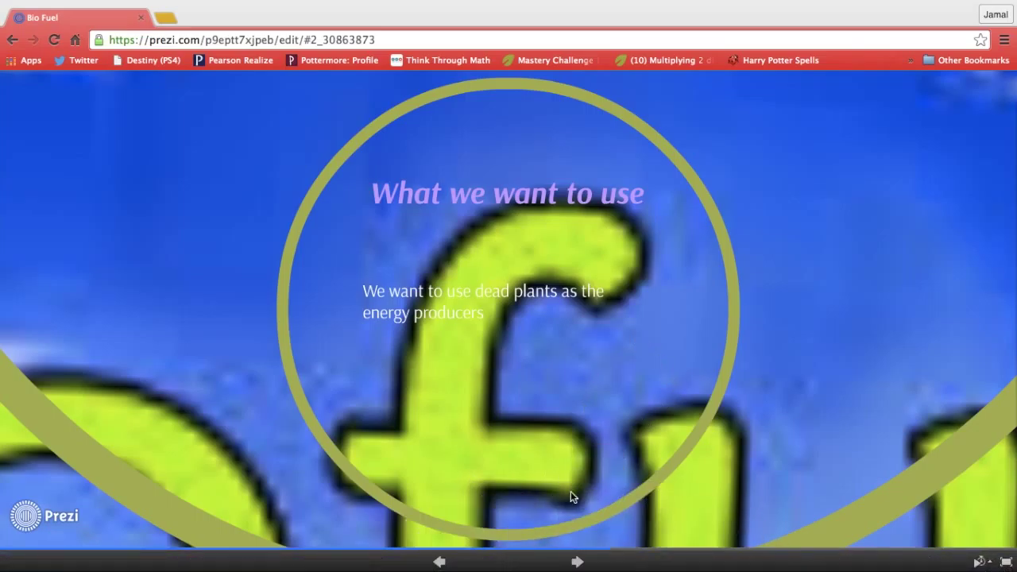
pyautogui.click(576, 562)
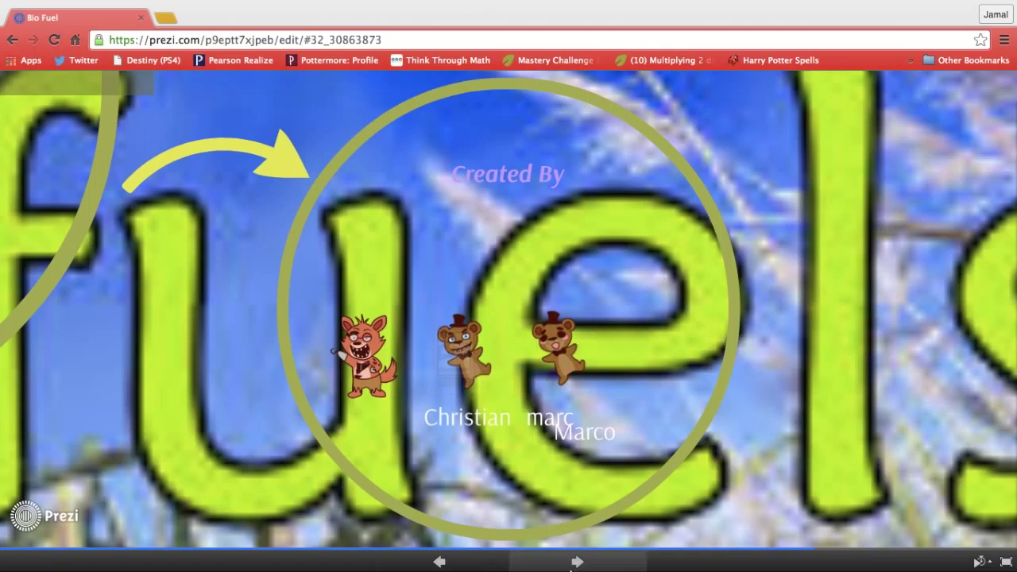
pyautogui.press('Left')
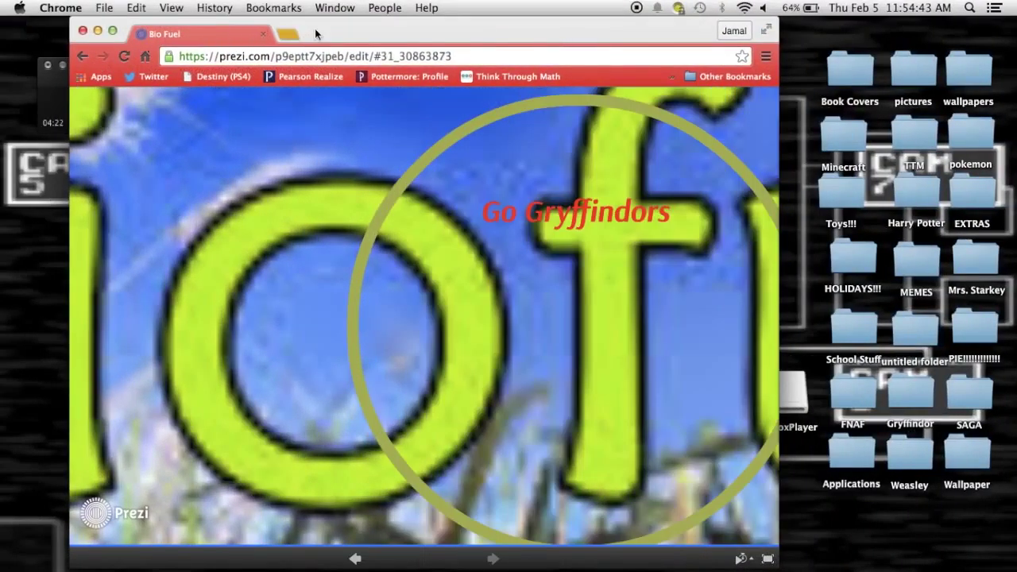
# Move Chrome aside and save the QuickTime recording as 'PREZI' on the Desktop.
pyautogui.moveTo(316, 34); pyautogui.dragTo(514, 34)
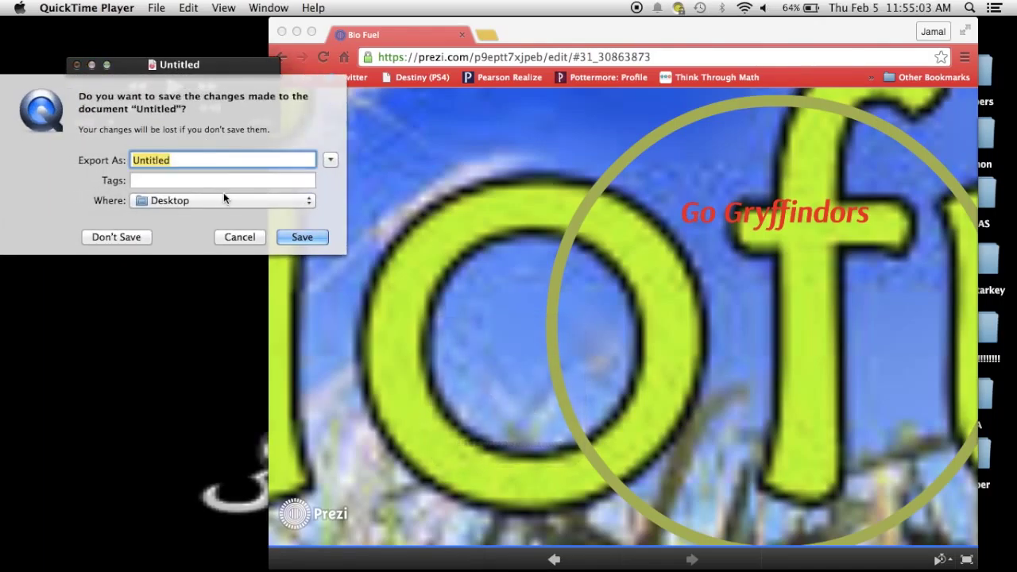
pyautogui.write('PREZI')
pyautogui.press('Return')
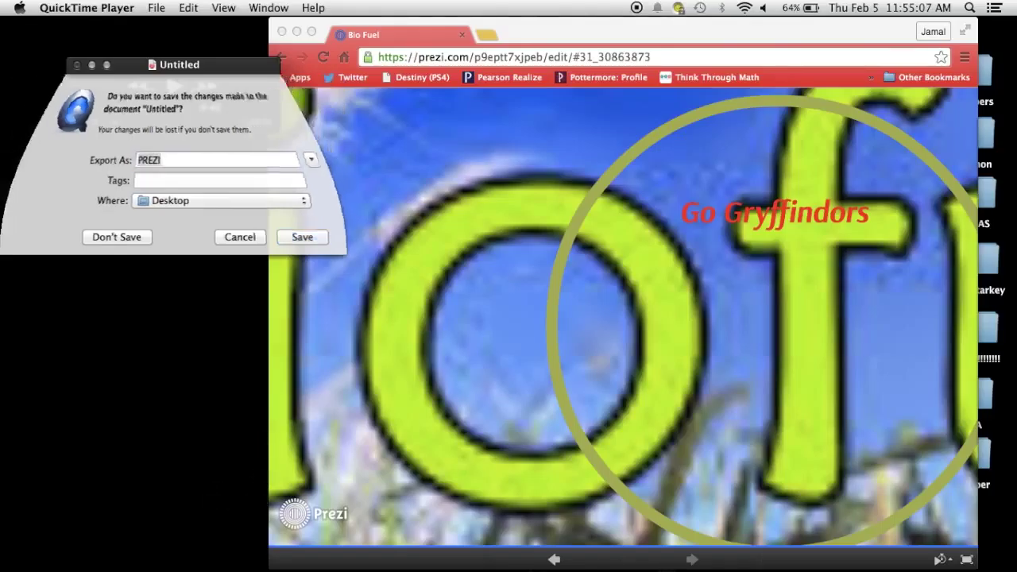